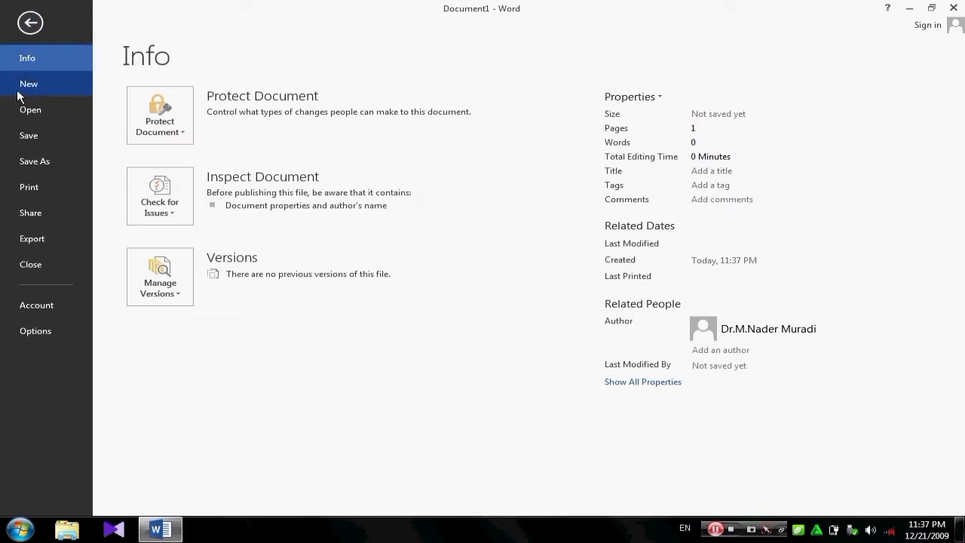
Browse the available templates for a new document, from Blank document down to the Origin designs
left_click(29, 86)
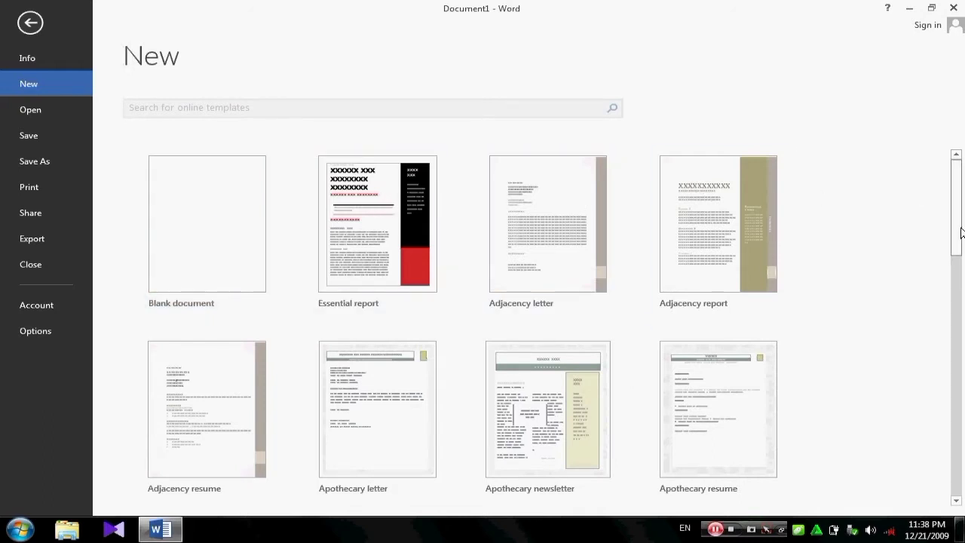
left_click_drag(961, 238, 961, 287)
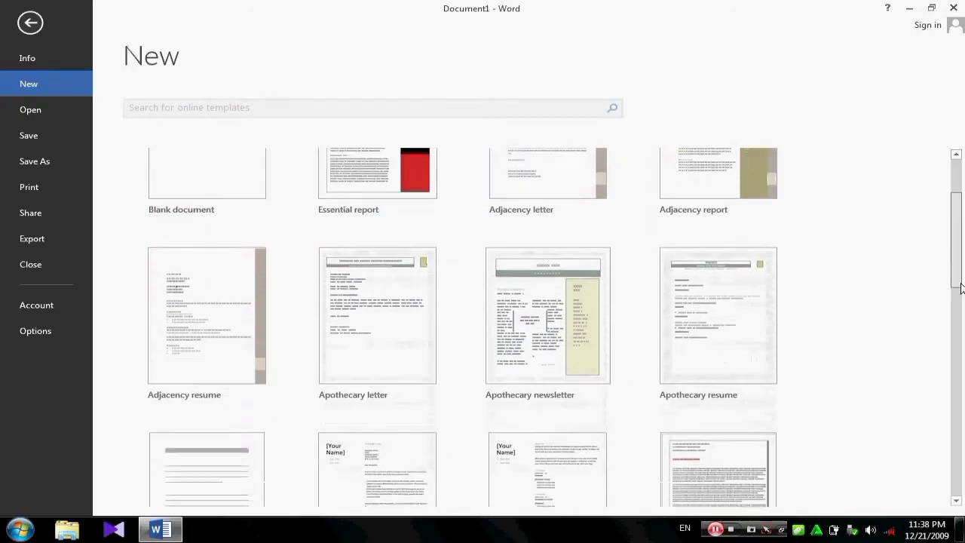
scroll(962, 286, "down", 3)
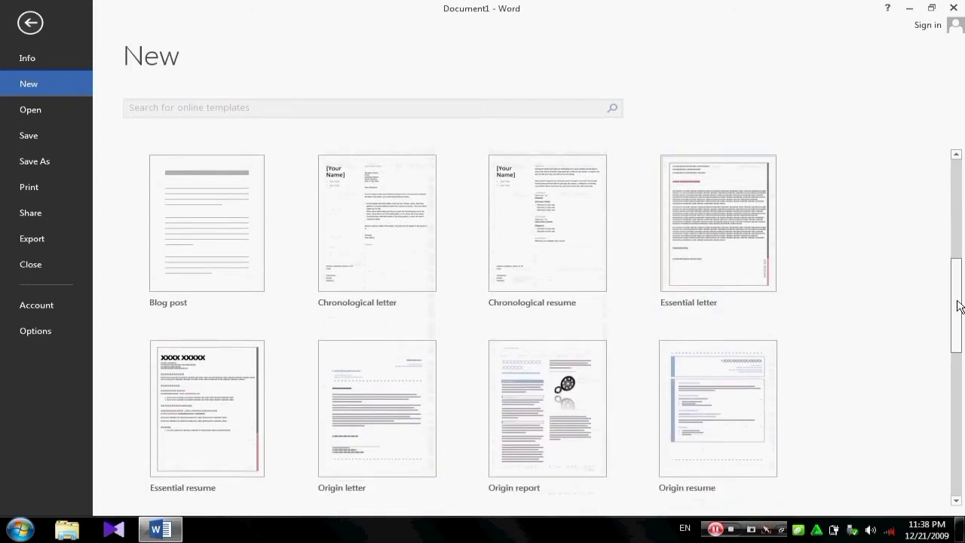
left_click_drag(957, 305, 959, 208)
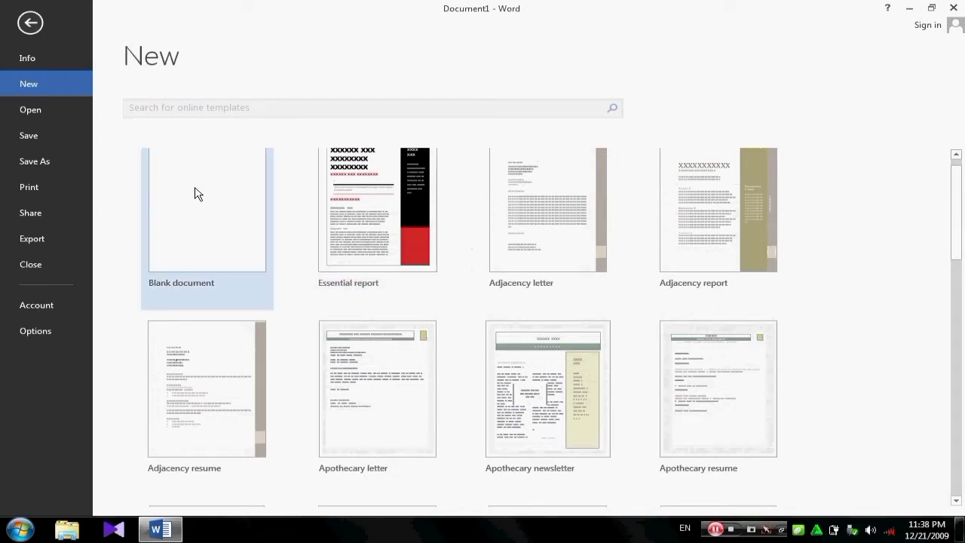
left_click(49, 109)
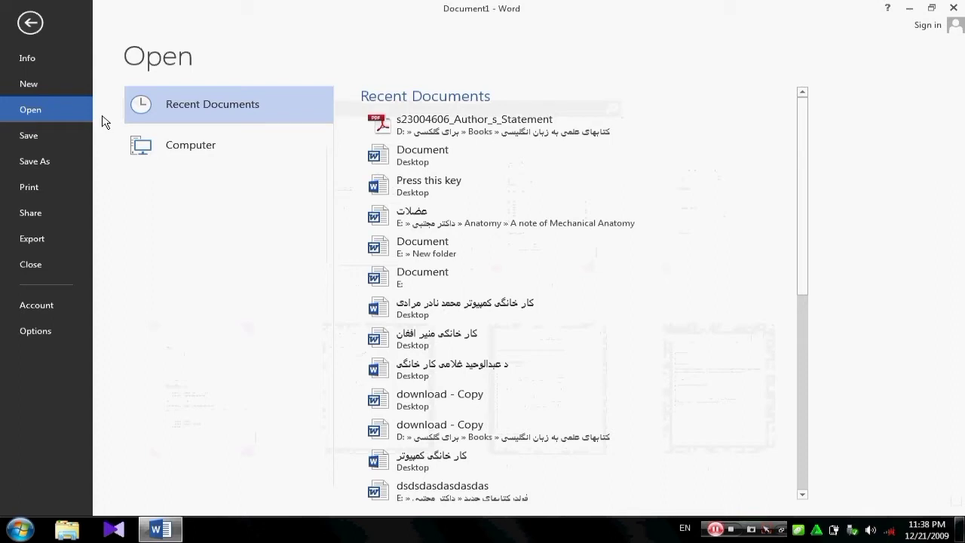
left_click(147, 145)
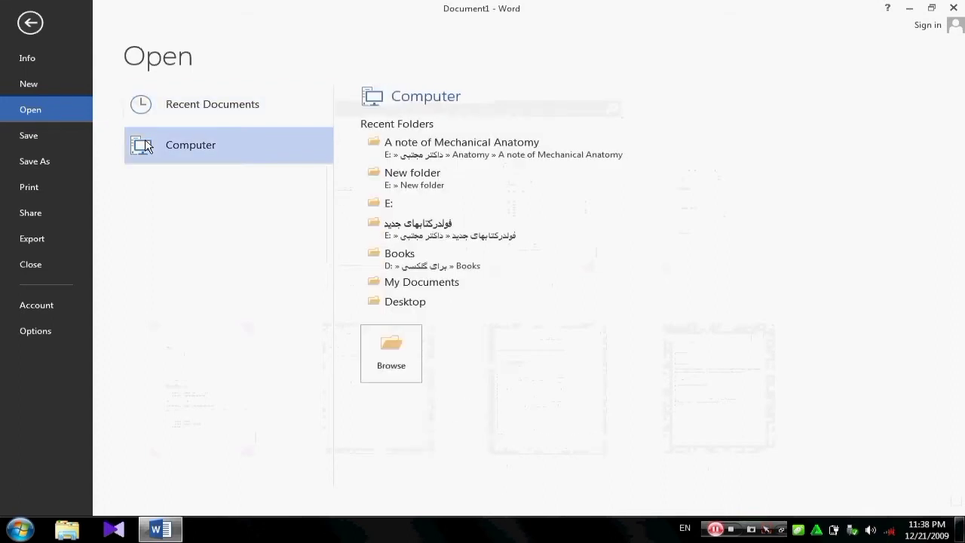
left_click(186, 106)
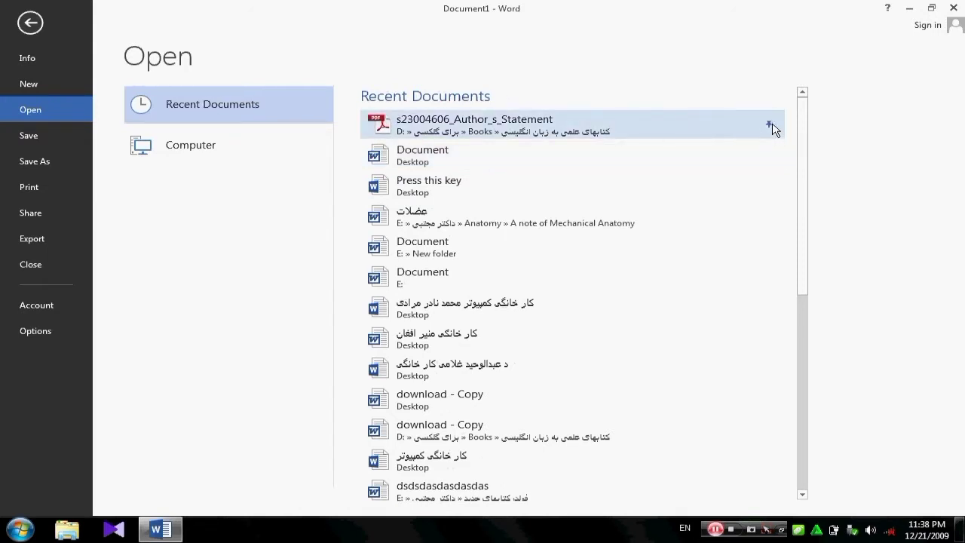
left_click(769, 124)
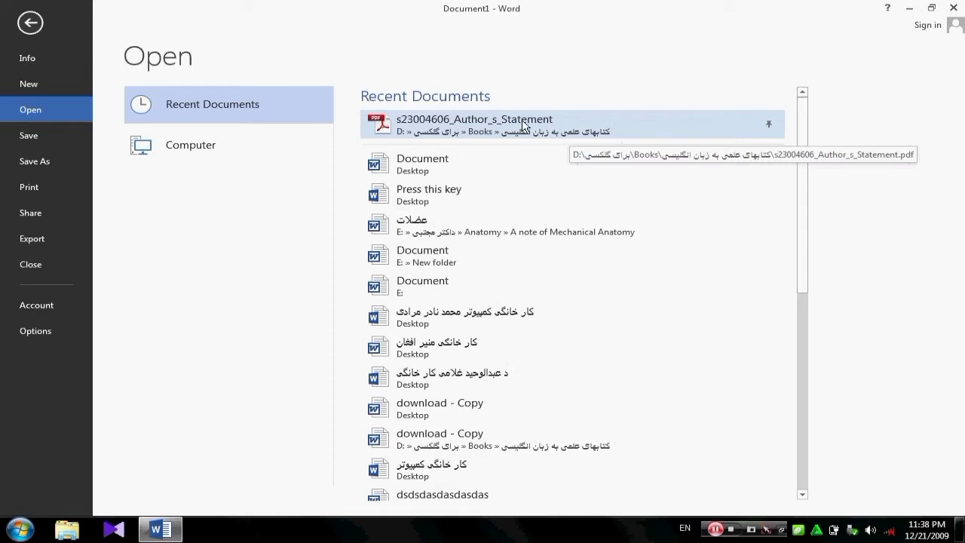
left_click(769, 126)
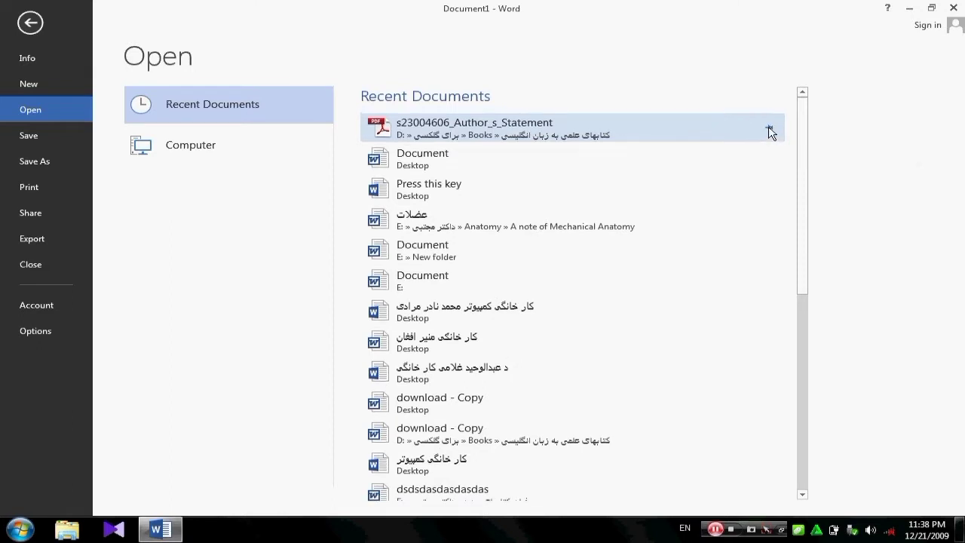
Browse the computer for a document to open, checking the Documents library and Local Disk (D:), and leave without opening anything
left_click(202, 151)
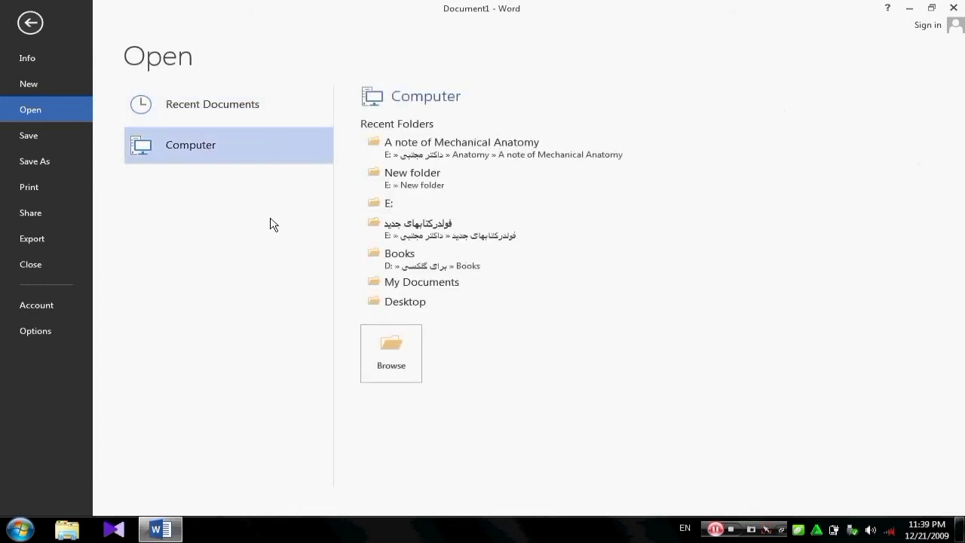
left_click(396, 363)
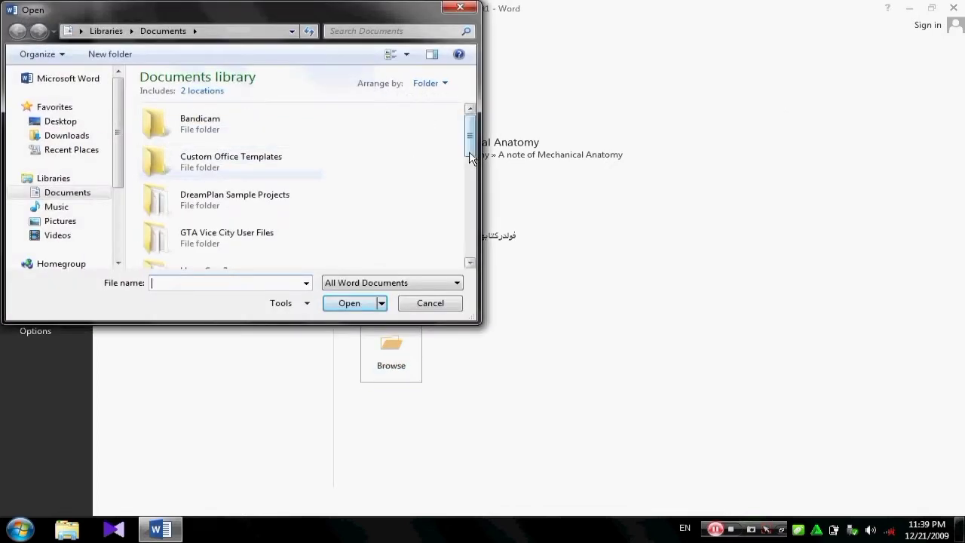
left_click_drag(471, 156, 475, 269)
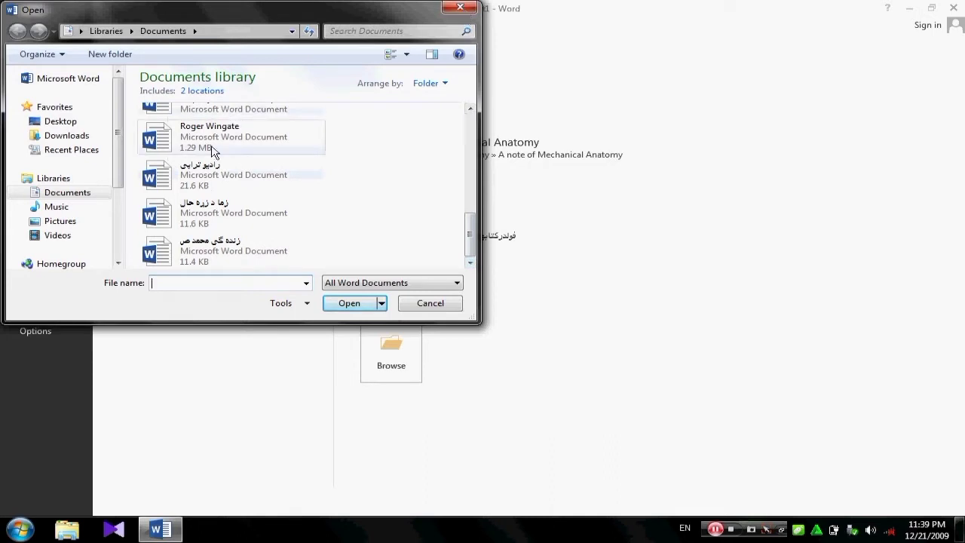
left_click_drag(119, 181, 118, 234)
left_click(72, 229)
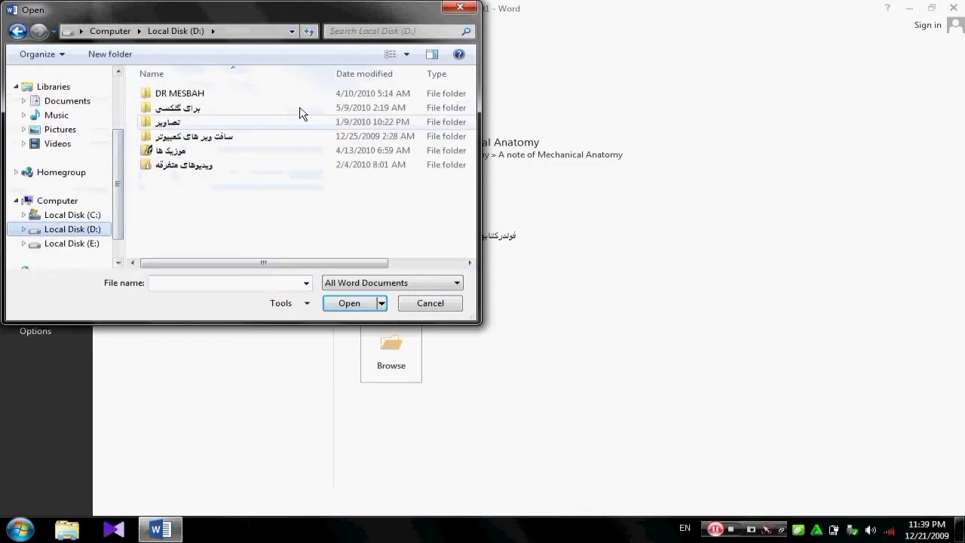
left_click(467, 9)
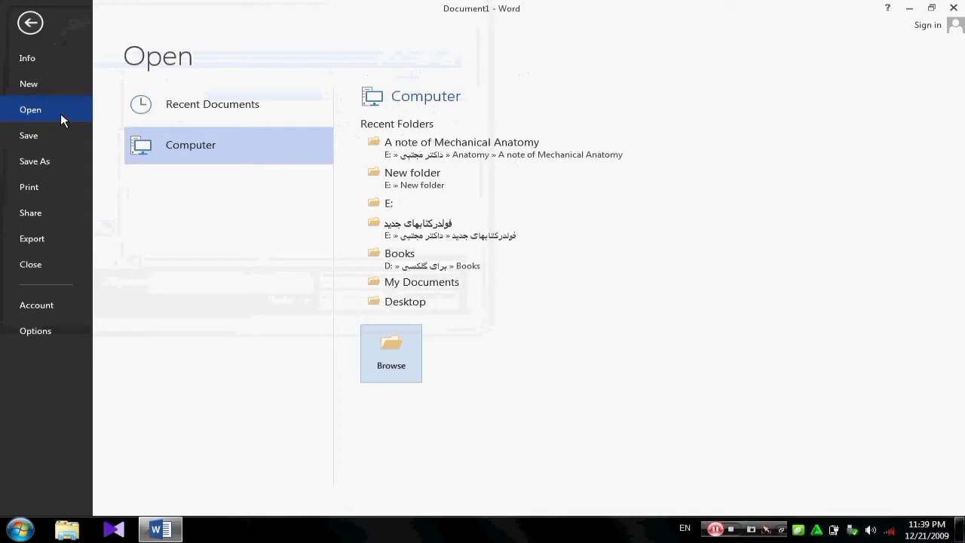
Start saving the new document on the computer with the Desktop as its destination folder
left_click(39, 135)
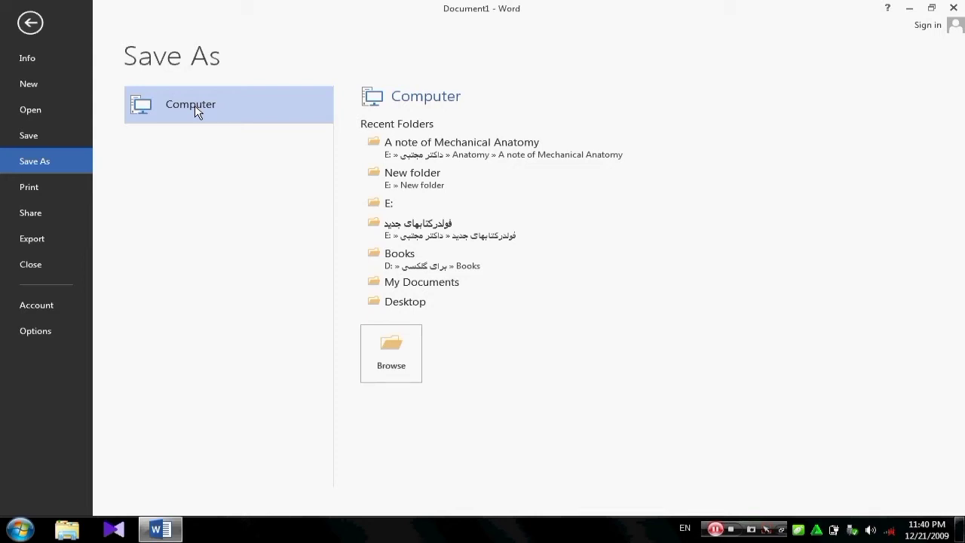
left_click(407, 358)
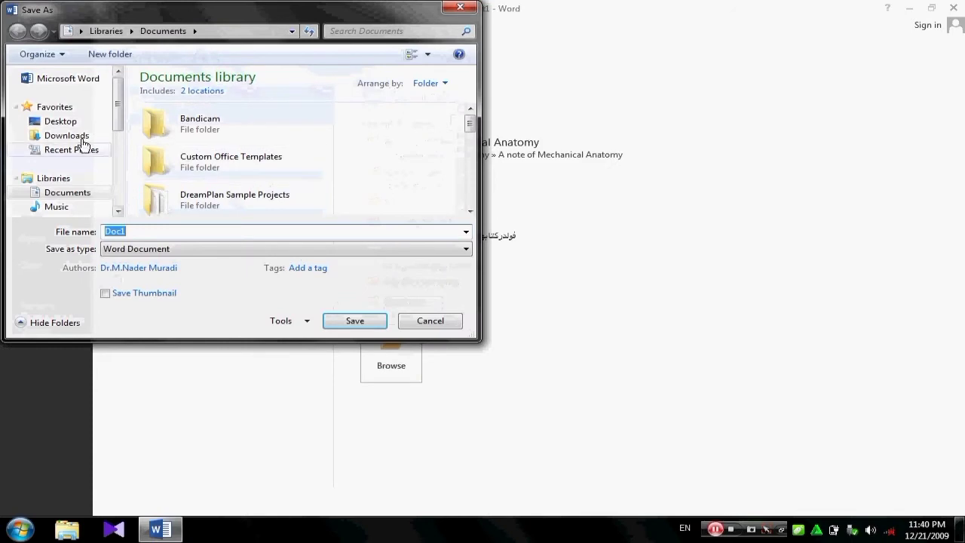
left_click(95, 123)
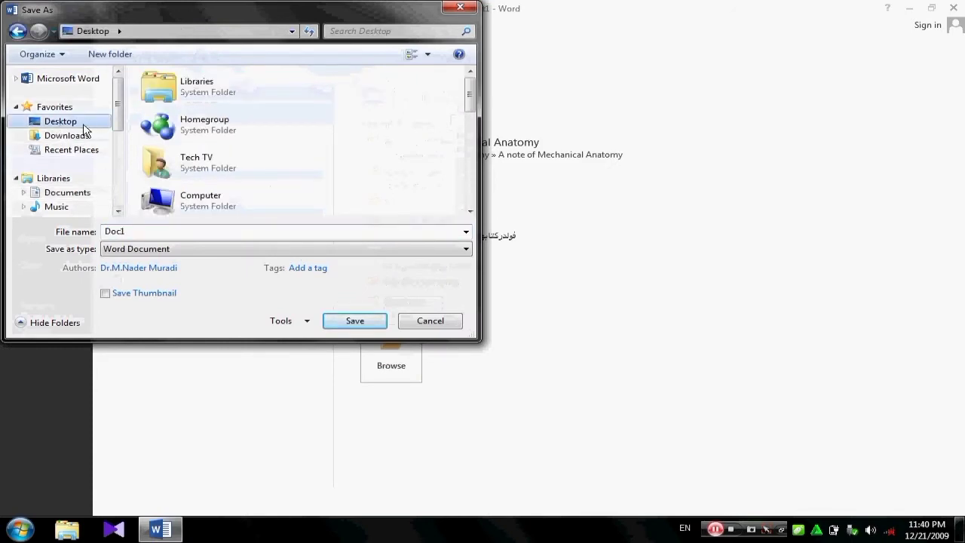
Replace the proposed file name with the Persian name "جلسه دوم"
left_click(170, 230)
left_click(131, 230)
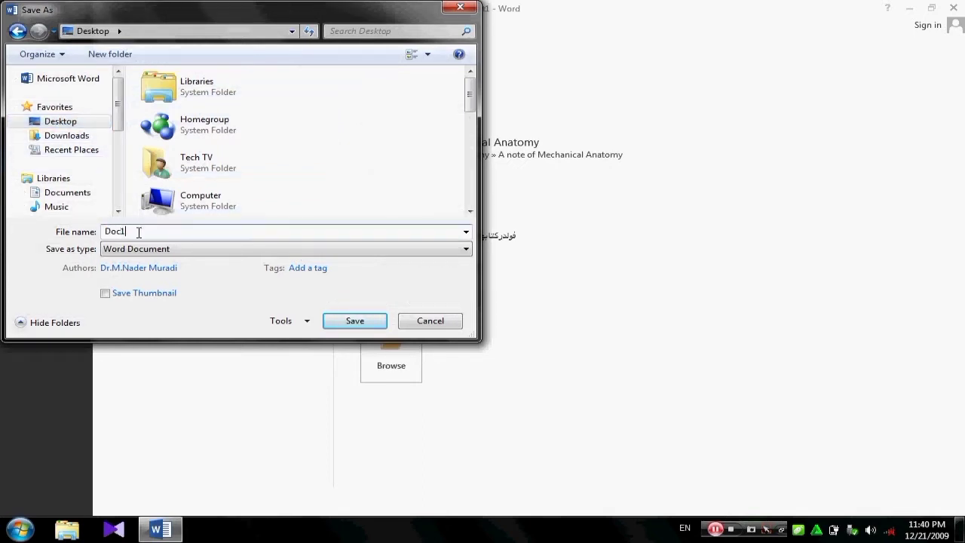
key("BackSpace")
key("BackSpace")
key("BackSpace")
key("BackSpace")
type("a")
key("BackSpace")
key("alt+shift")
type("ان")
key("BackSpace")
type("جلسه دوم")
Examine the file formats offered for saving and keep Word Document as the type
left_click(146, 249)
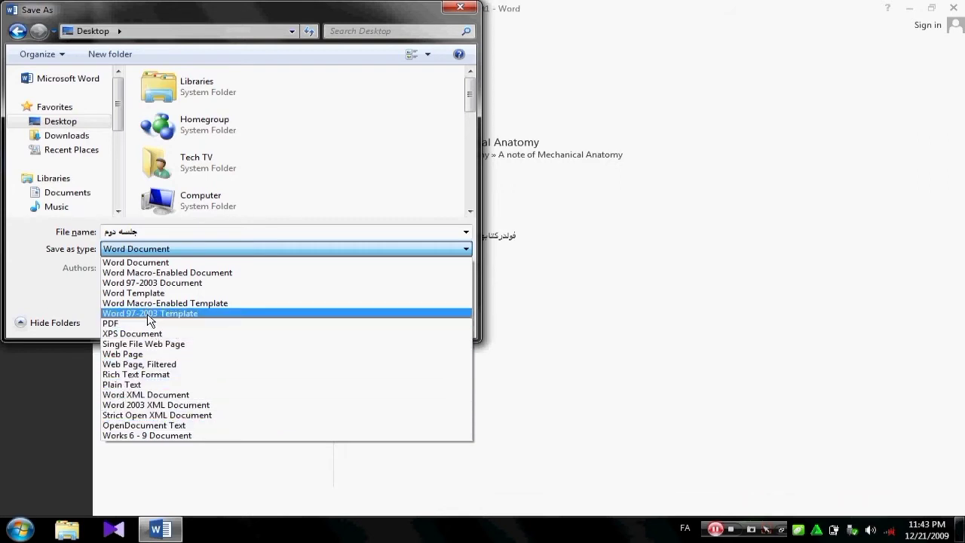
left_click(126, 250)
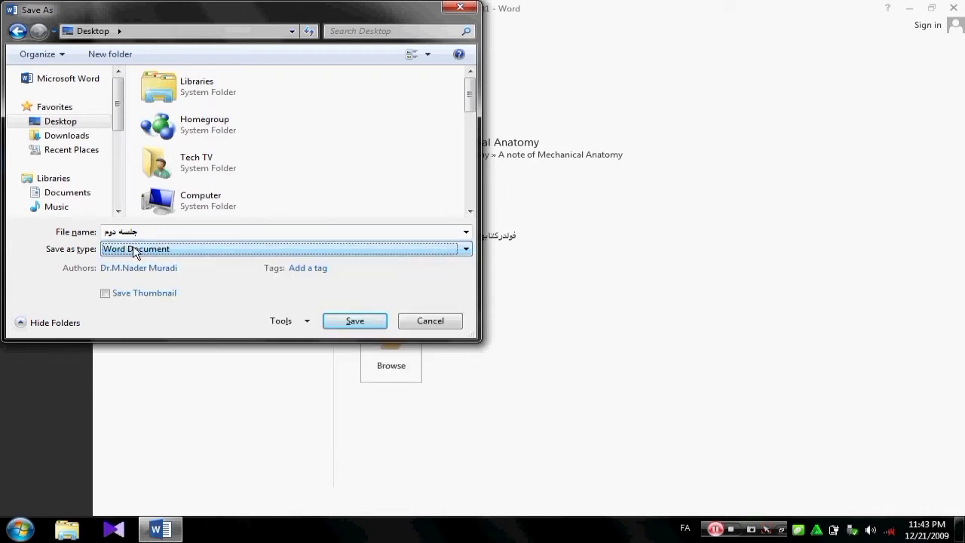
left_click(135, 251)
left_click(135, 251)
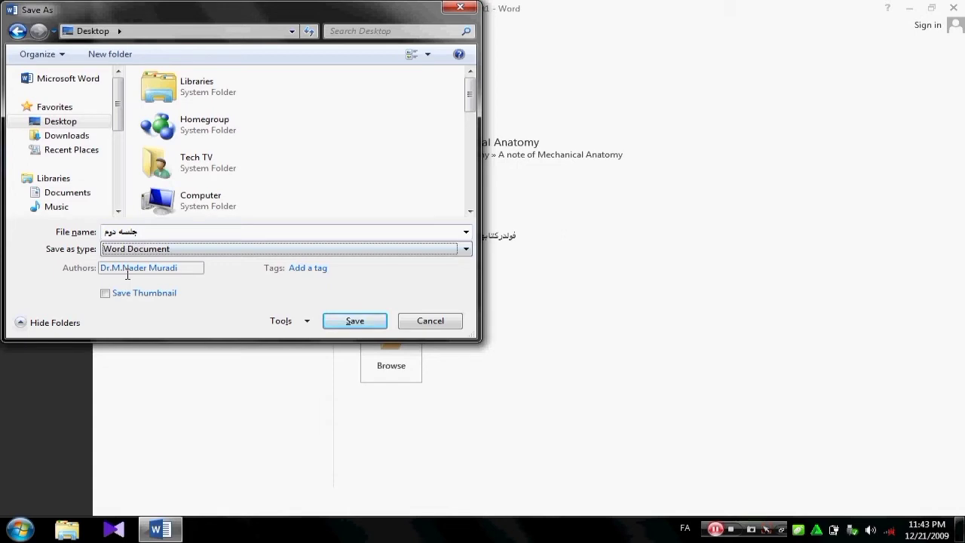
Save the document with the Save Thumbnail option enabled and close it
left_click(315, 268)
key("alt+shift")
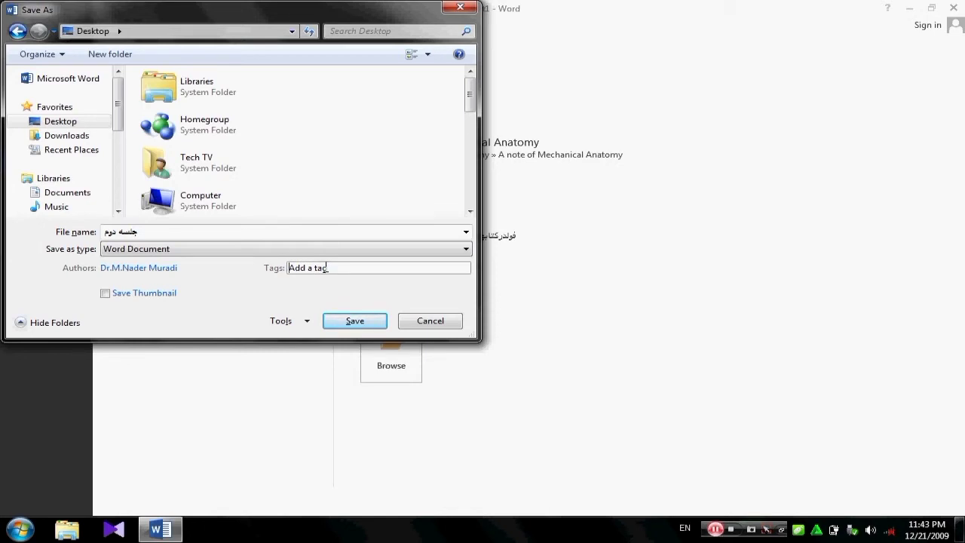
left_click(110, 300)
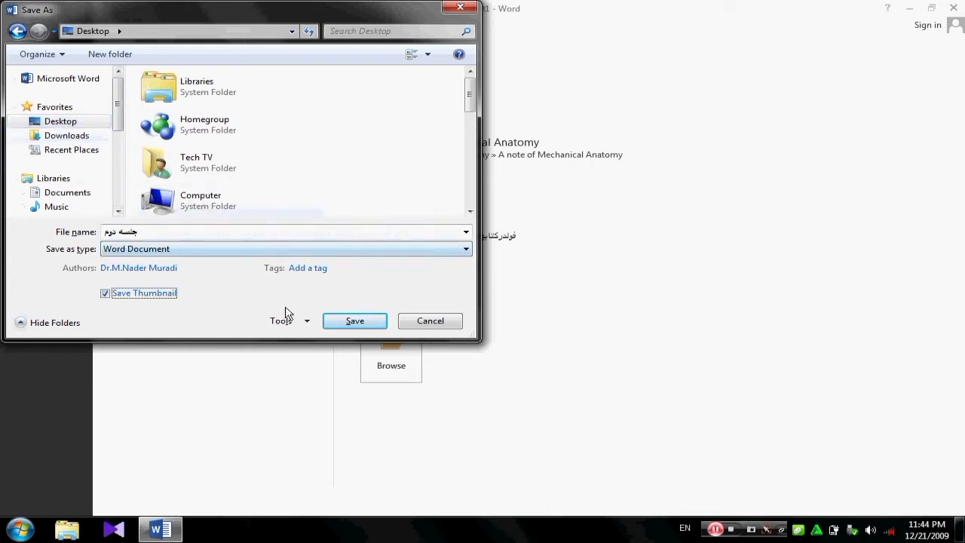
left_click(353, 321)
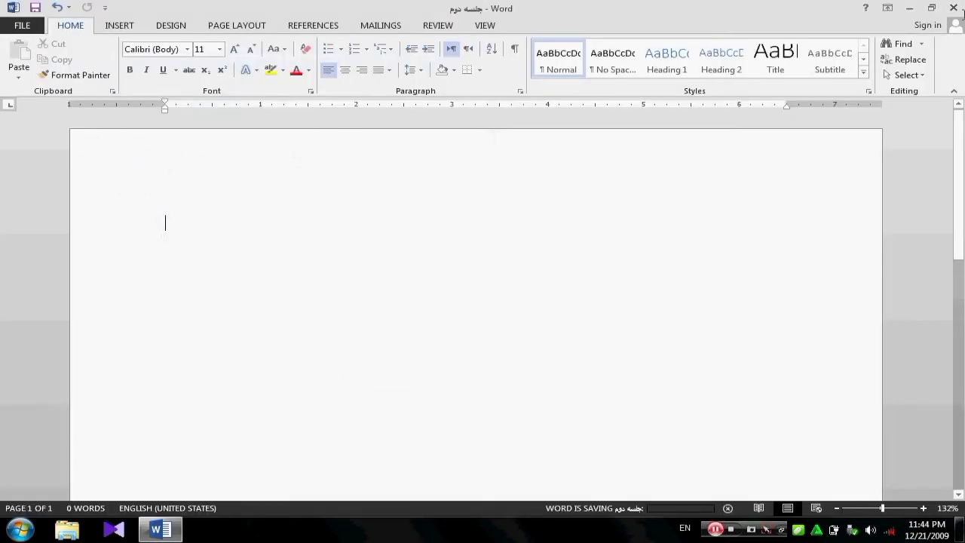
left_click(958, 9)
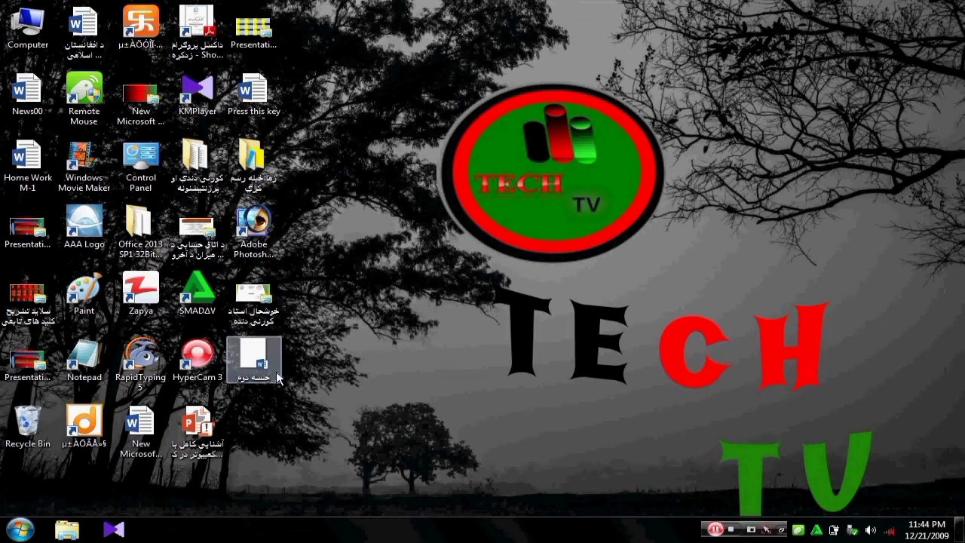
Move the saved "جلسه دوم" file among the desktop icons and reopen it in Word
left_click_drag(276, 377, 410, 262)
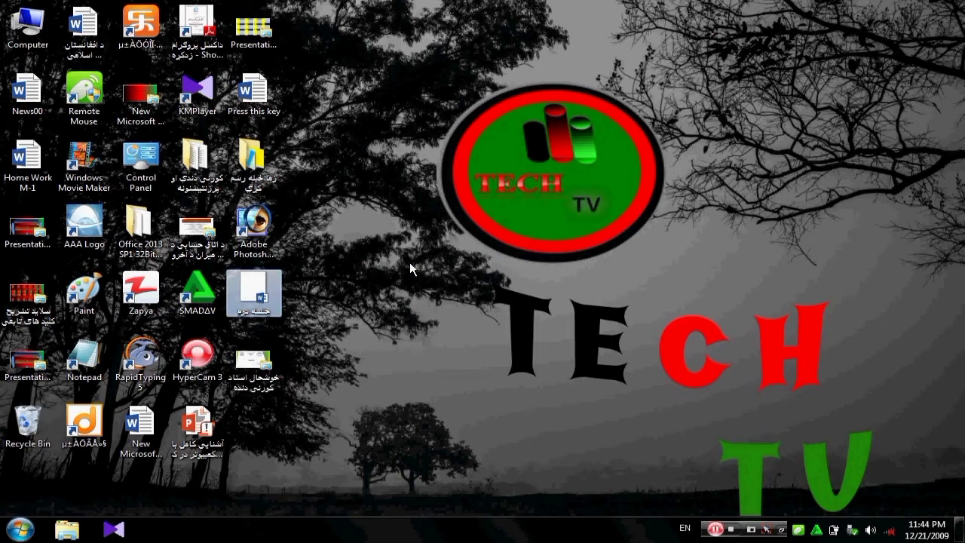
left_click(268, 316)
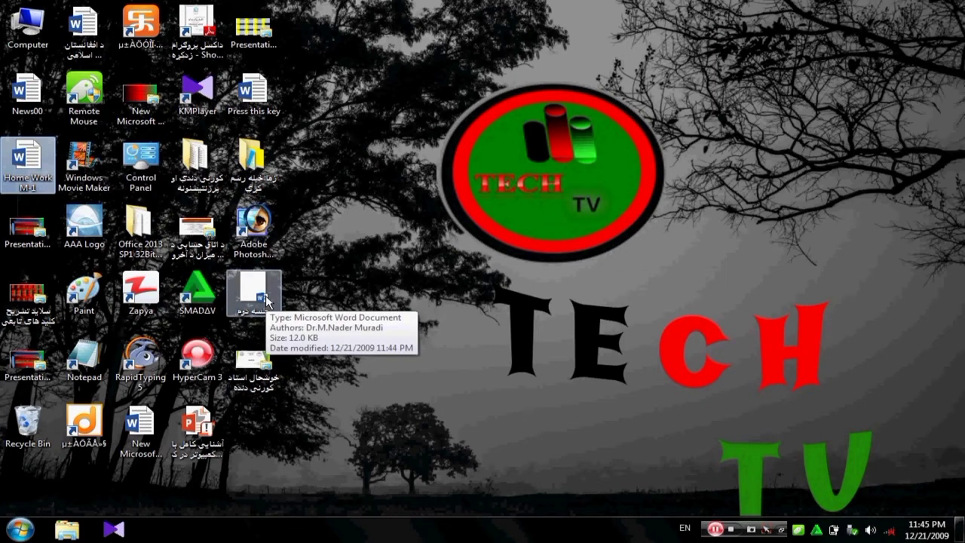
double_click(251, 291)
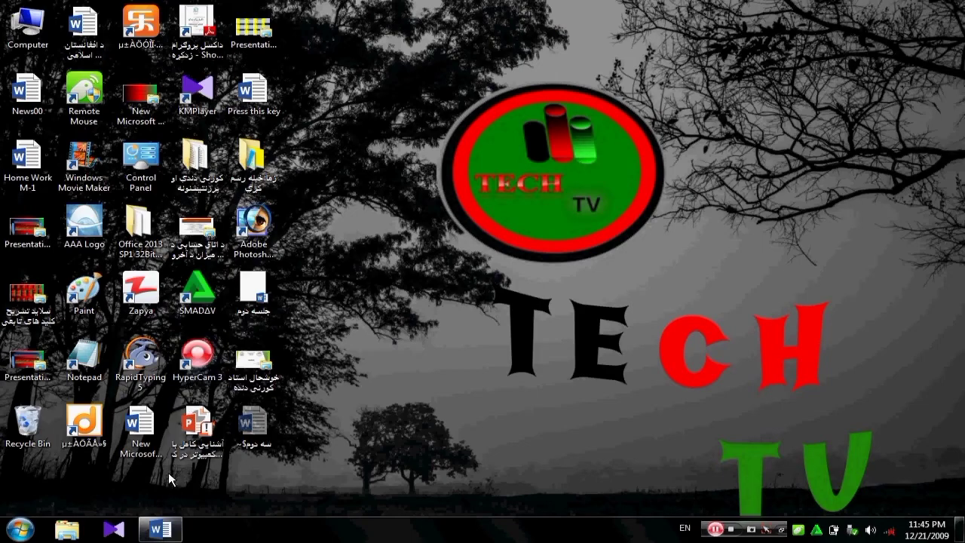
left_click(160, 530)
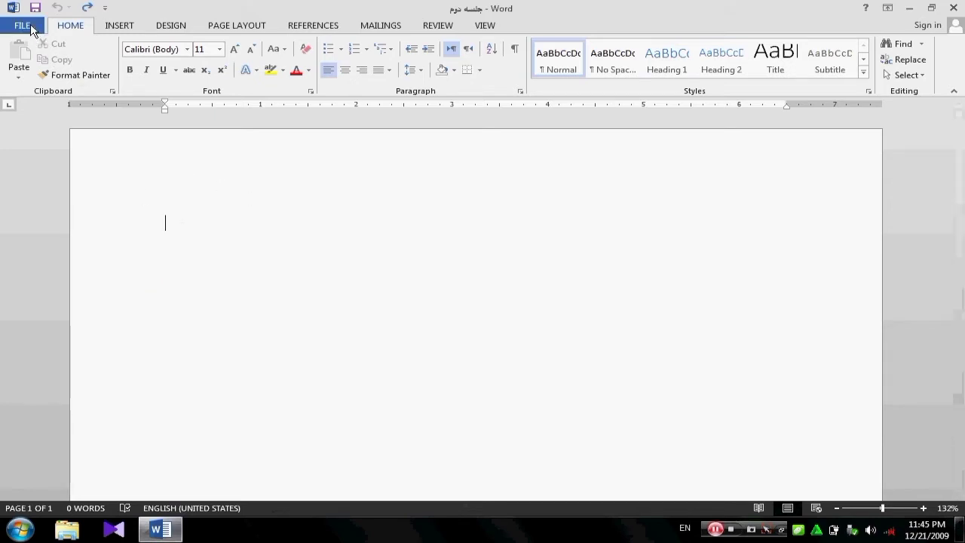
View the document's Save As locations and print settings, and open the number of copies for editing
left_click(22, 25)
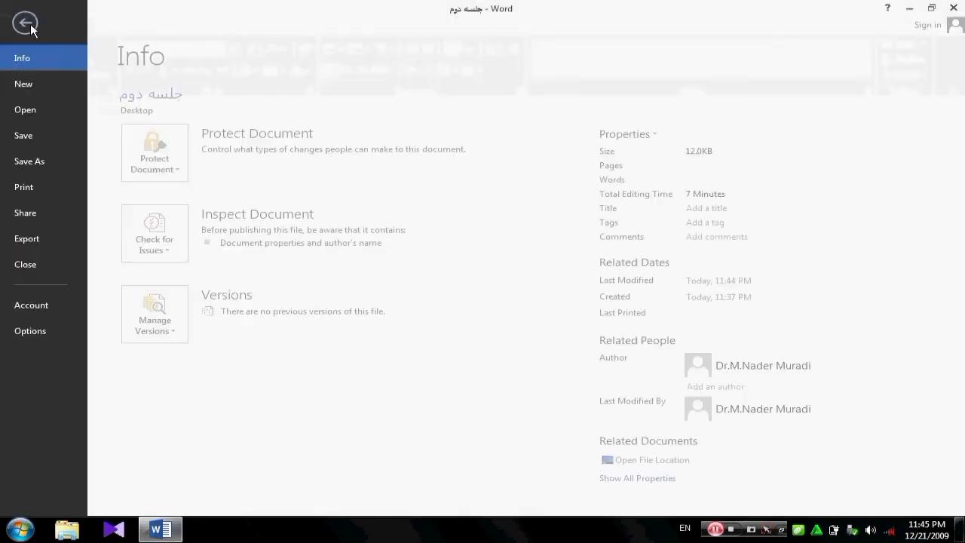
left_click(51, 160)
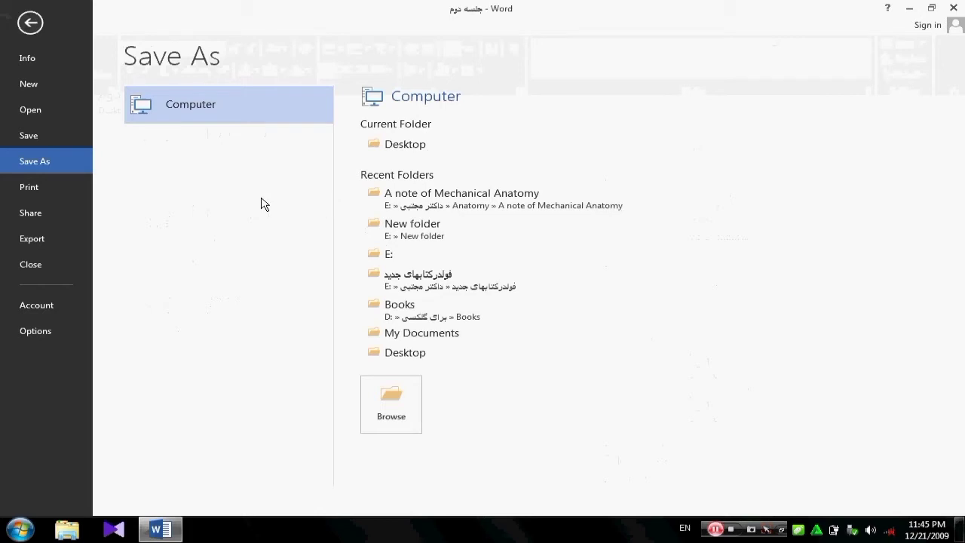
left_click(41, 189)
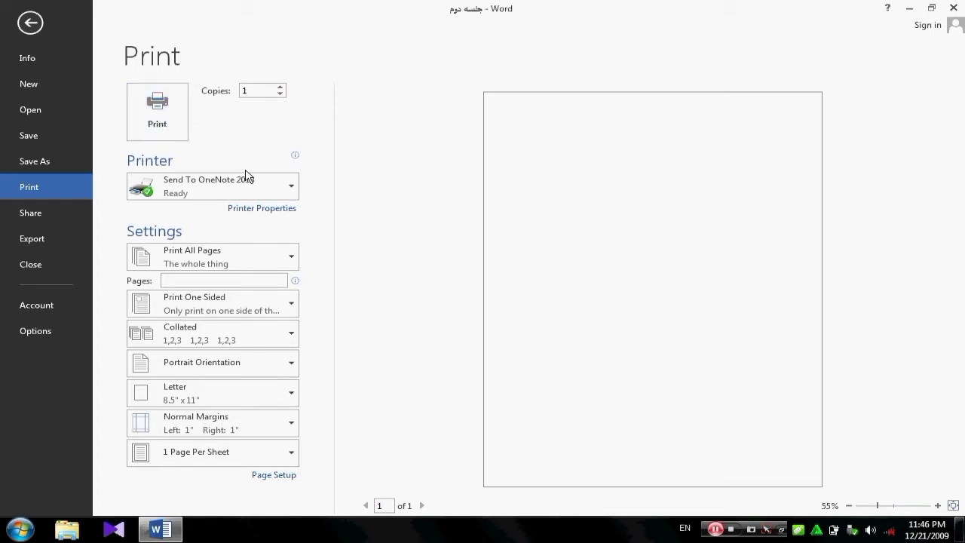
mouse_move(265, 186)
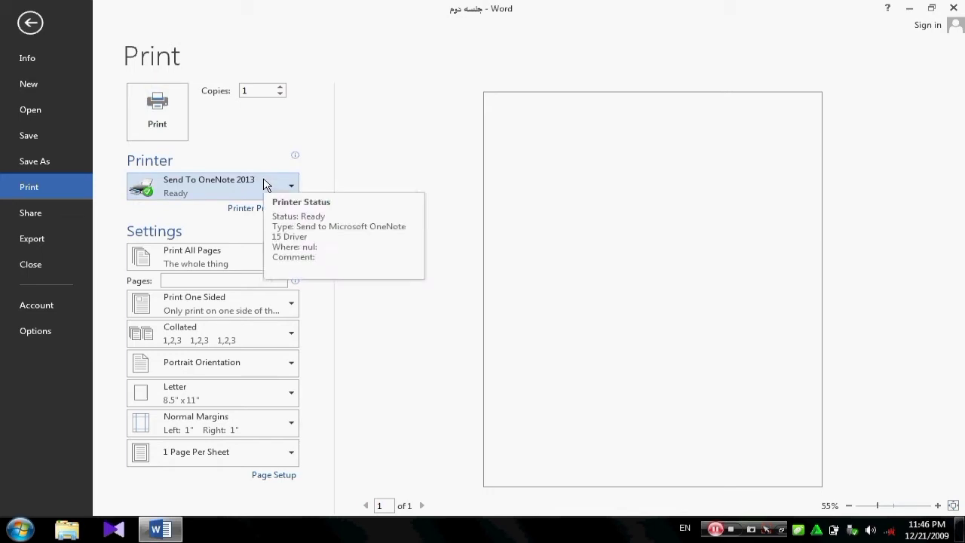
left_click(260, 91)
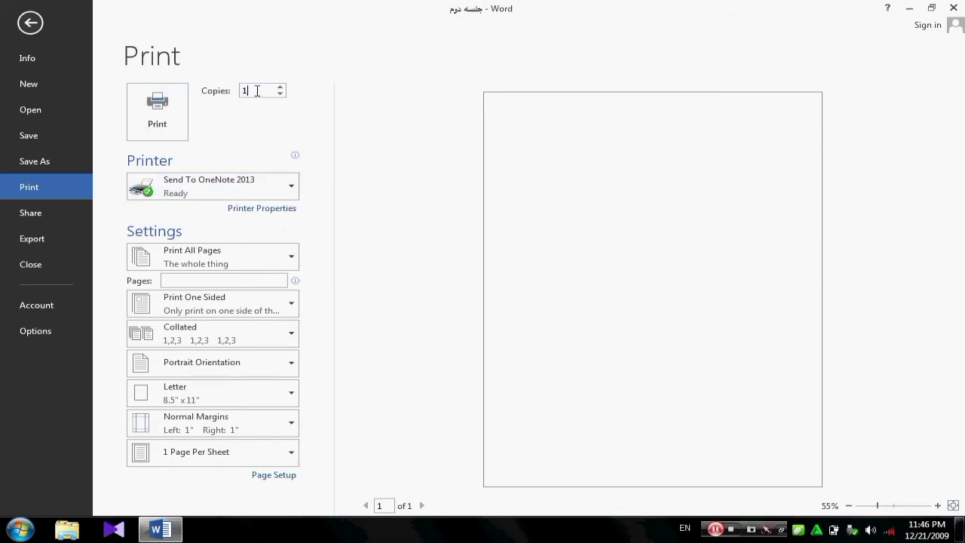